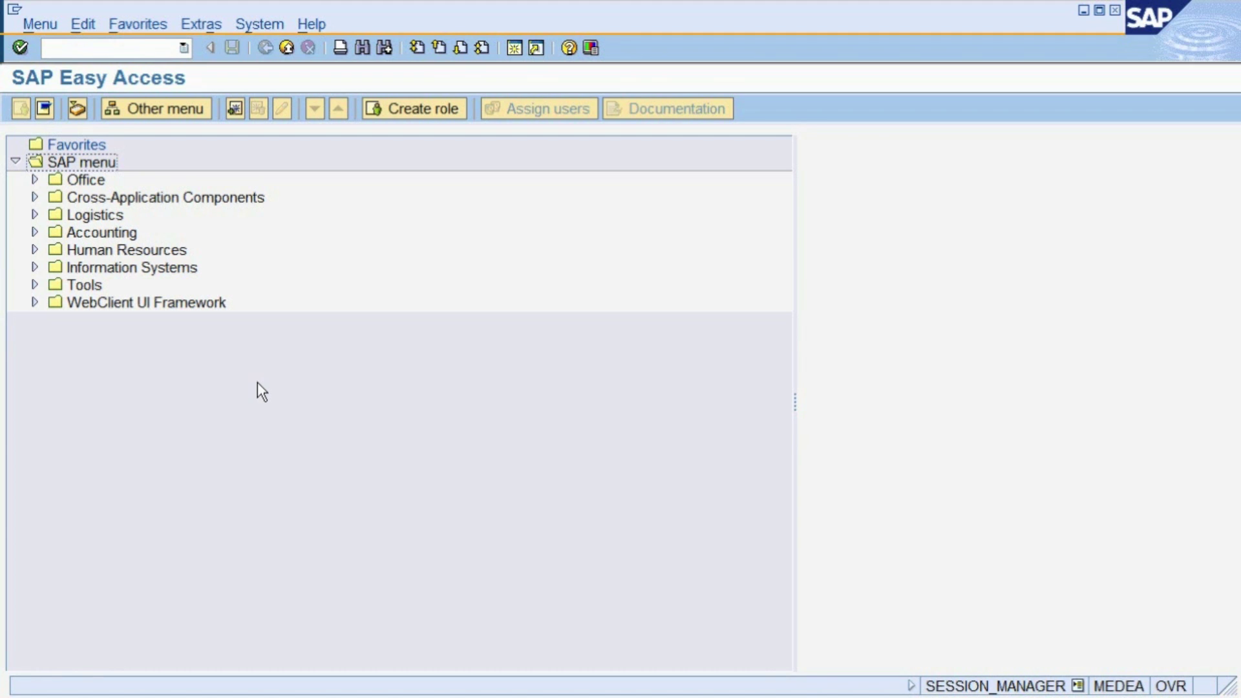
Launch FB50 Enter G/L Account Document from Accounting > Financial Accounting > General Ledger > Document Entry.
{"action": "left_click", "coordinate": [123, 234]}
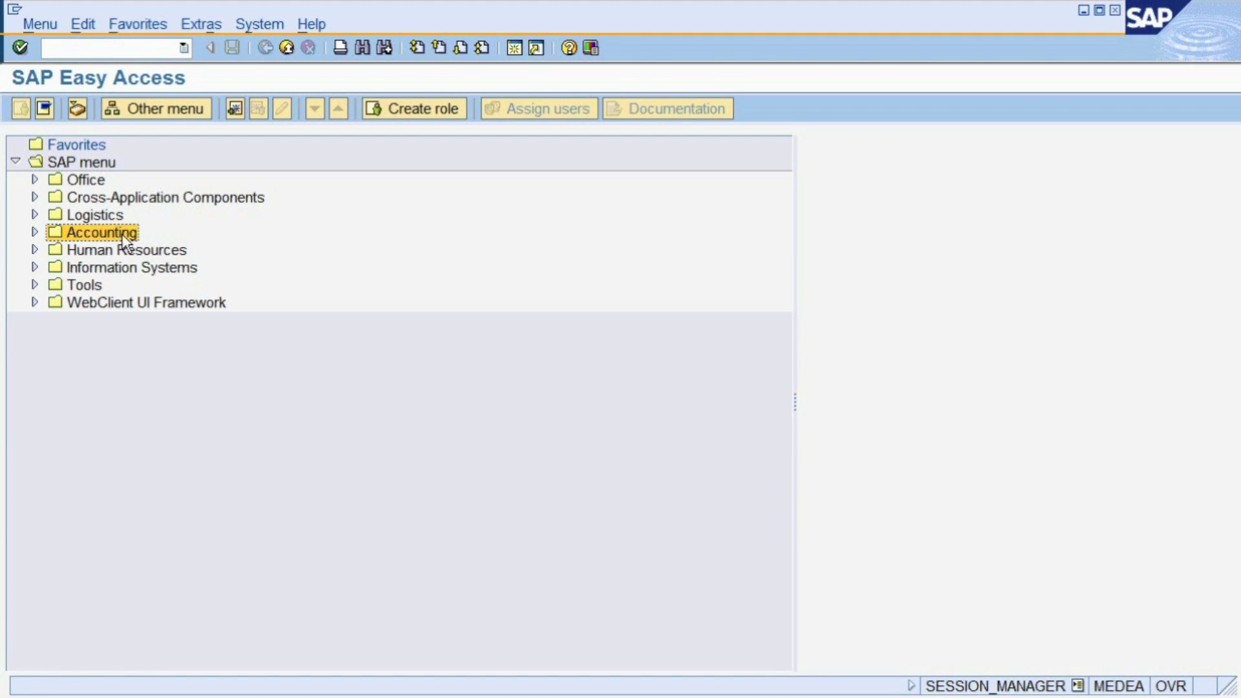
{"action": "left_click", "coordinate": [34, 232]}
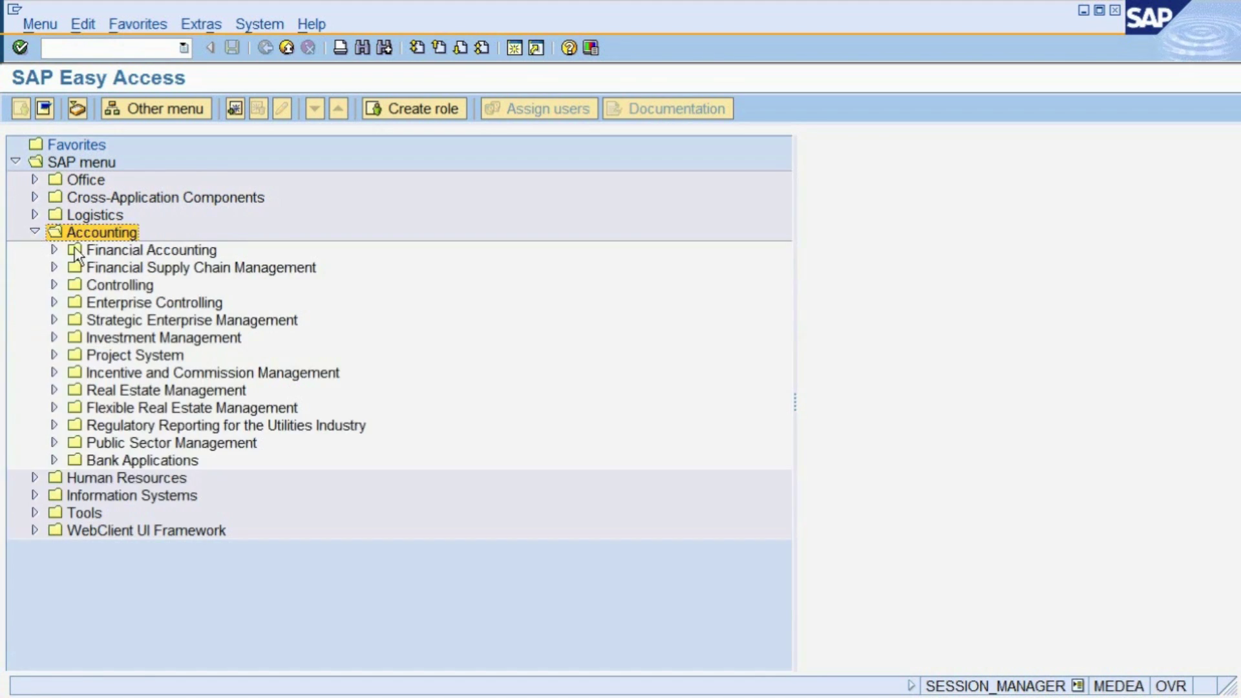
{"action": "left_click", "coordinate": [76, 251]}
{"action": "left_click", "coordinate": [55, 251]}
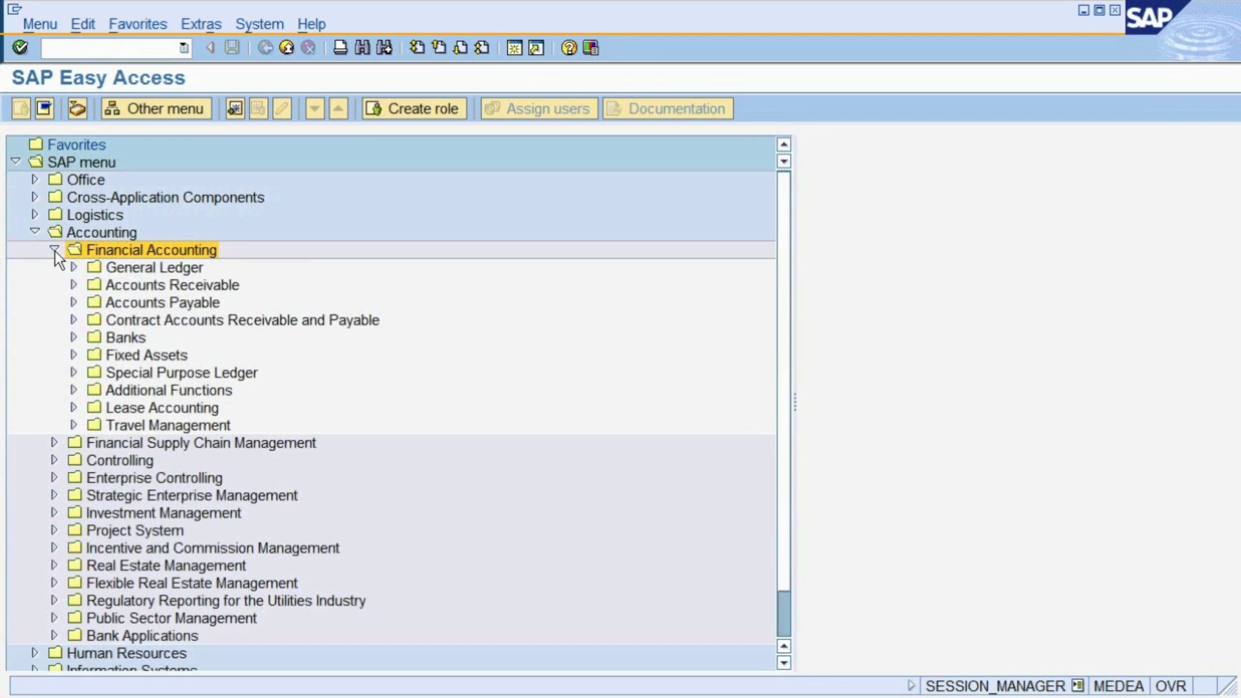
{"action": "double_click", "coordinate": [132, 268]}
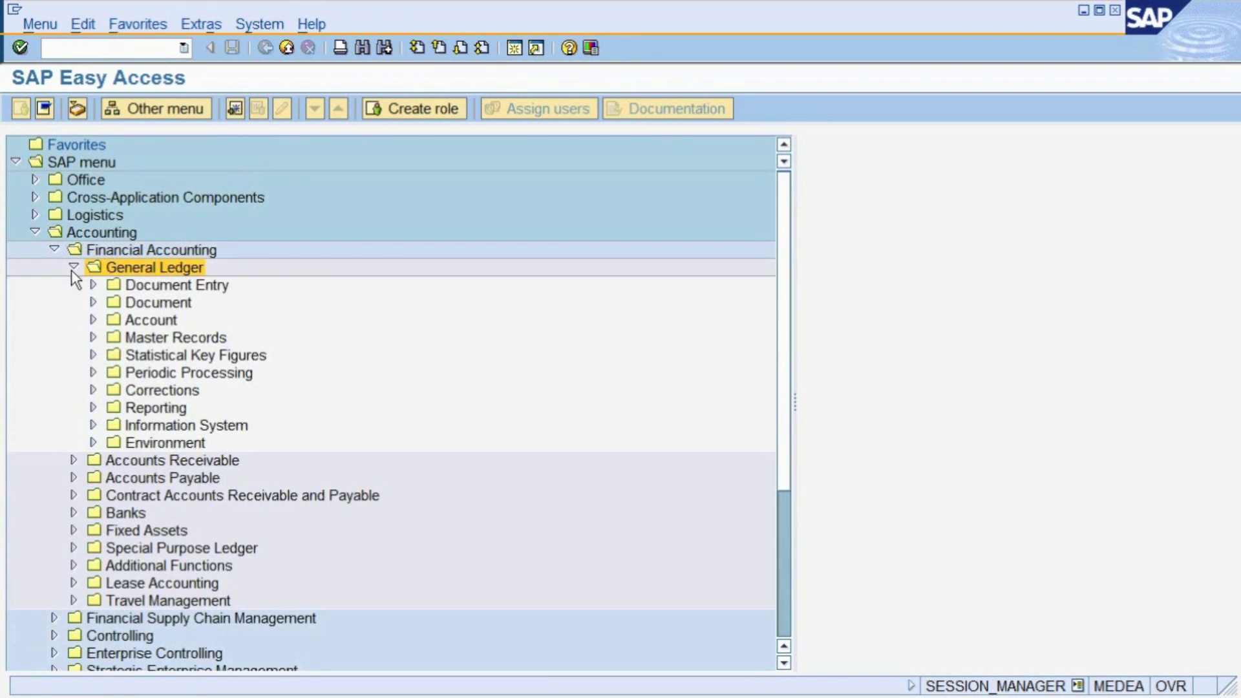
{"action": "left_click", "coordinate": [93, 285]}
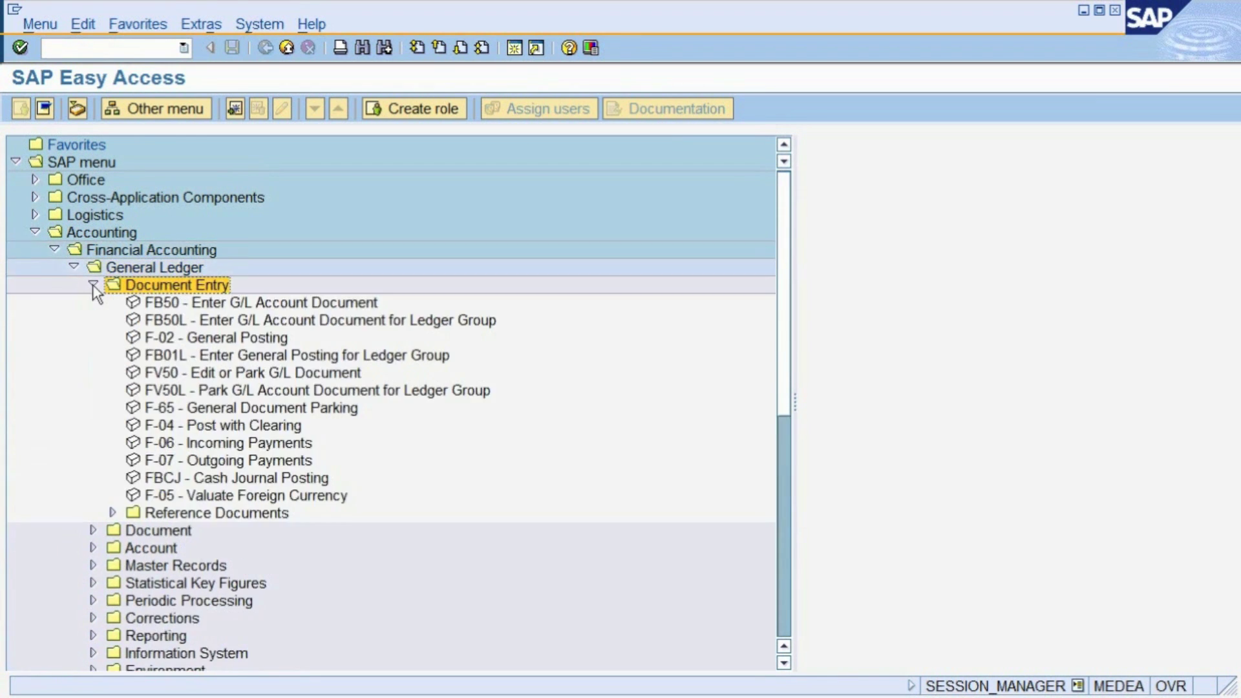
{"action": "left_click", "coordinate": [198, 302]}
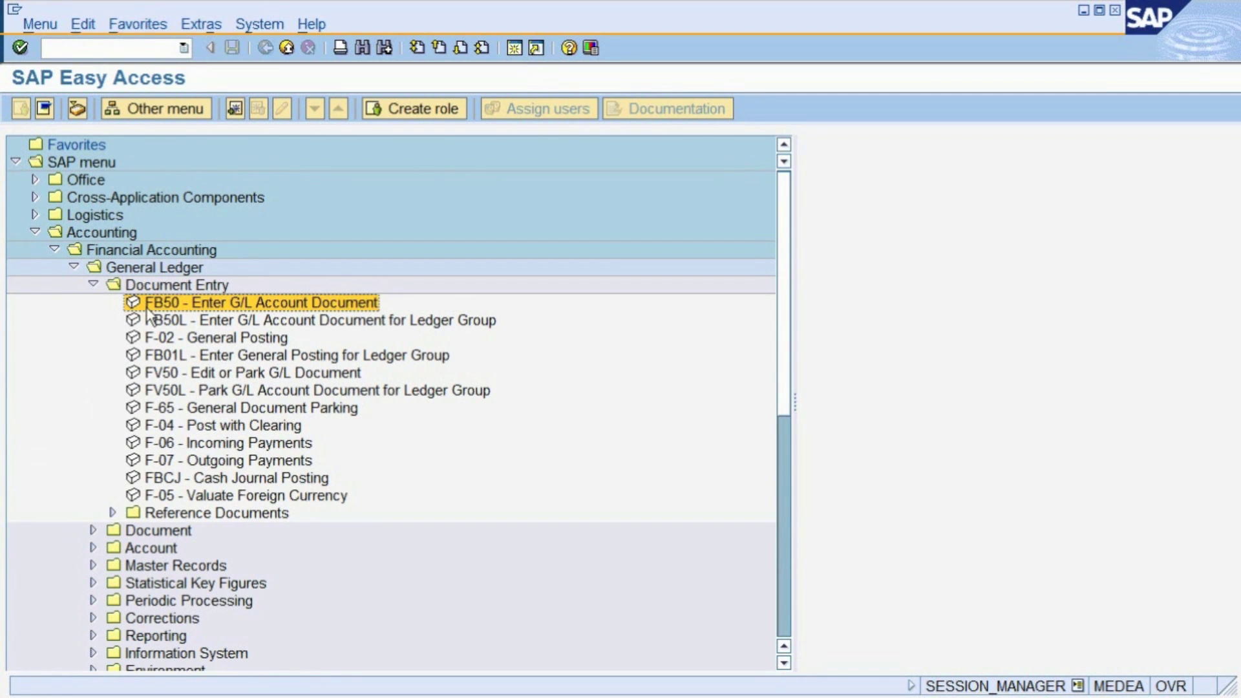
{"action": "left_click", "coordinate": [65, 50]}
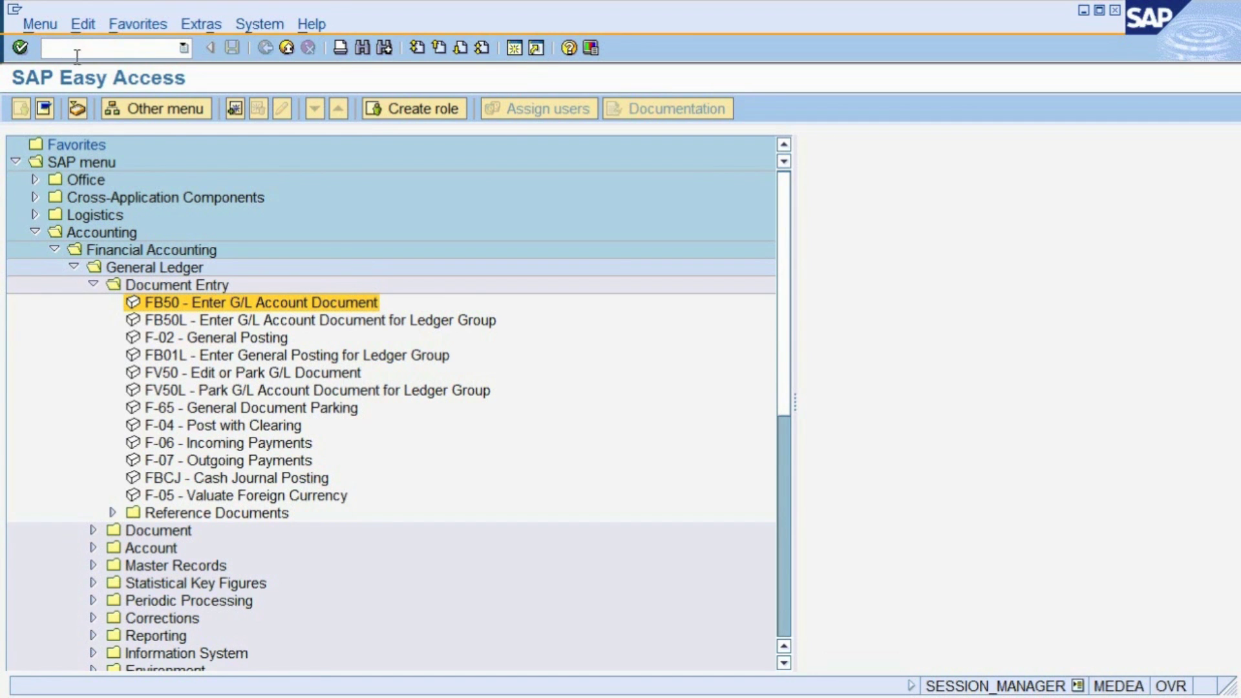
{"action": "double_click", "coordinate": [320, 301]}
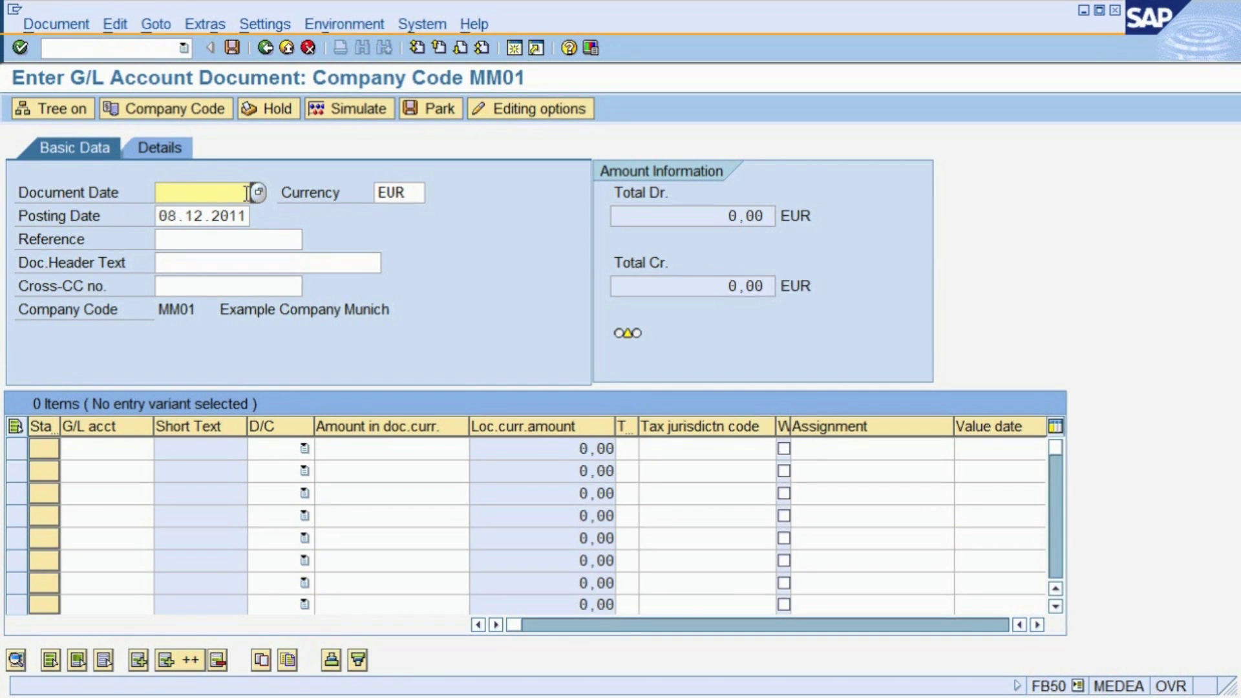
Enter document date 08.12.2011 to match the posting date, with currency EUR.
{"action": "type", "text": "08.1"}
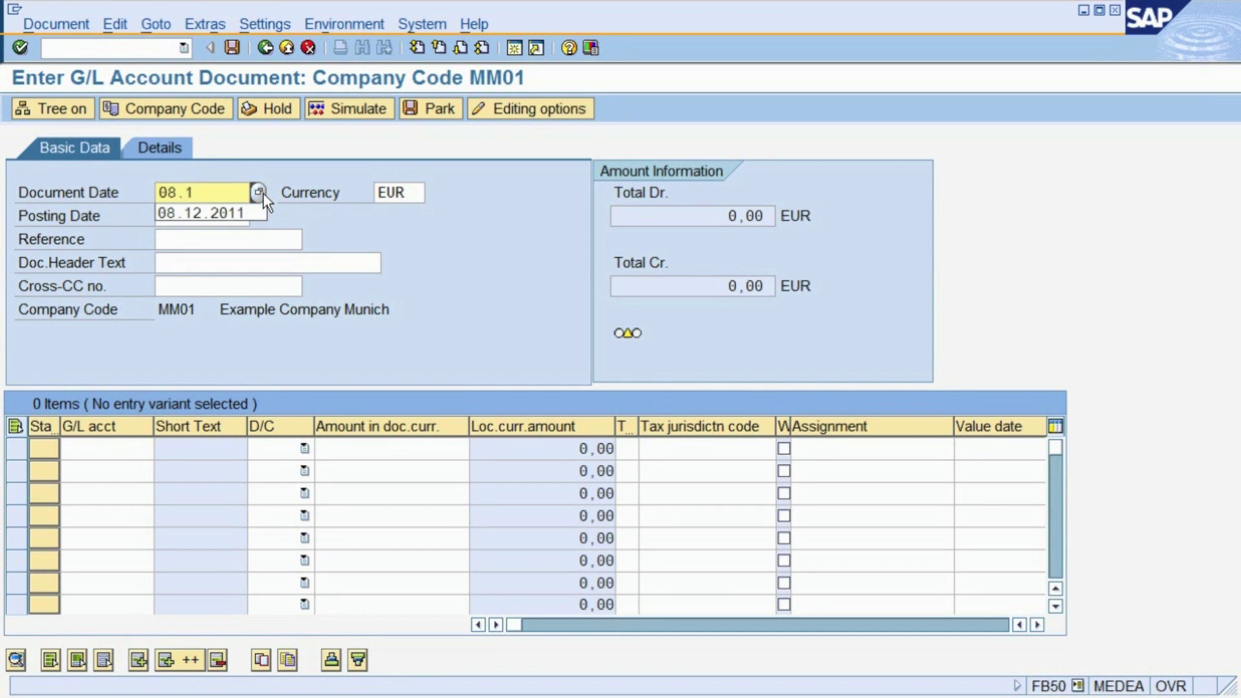
{"action": "type", "text": "2.2011"}
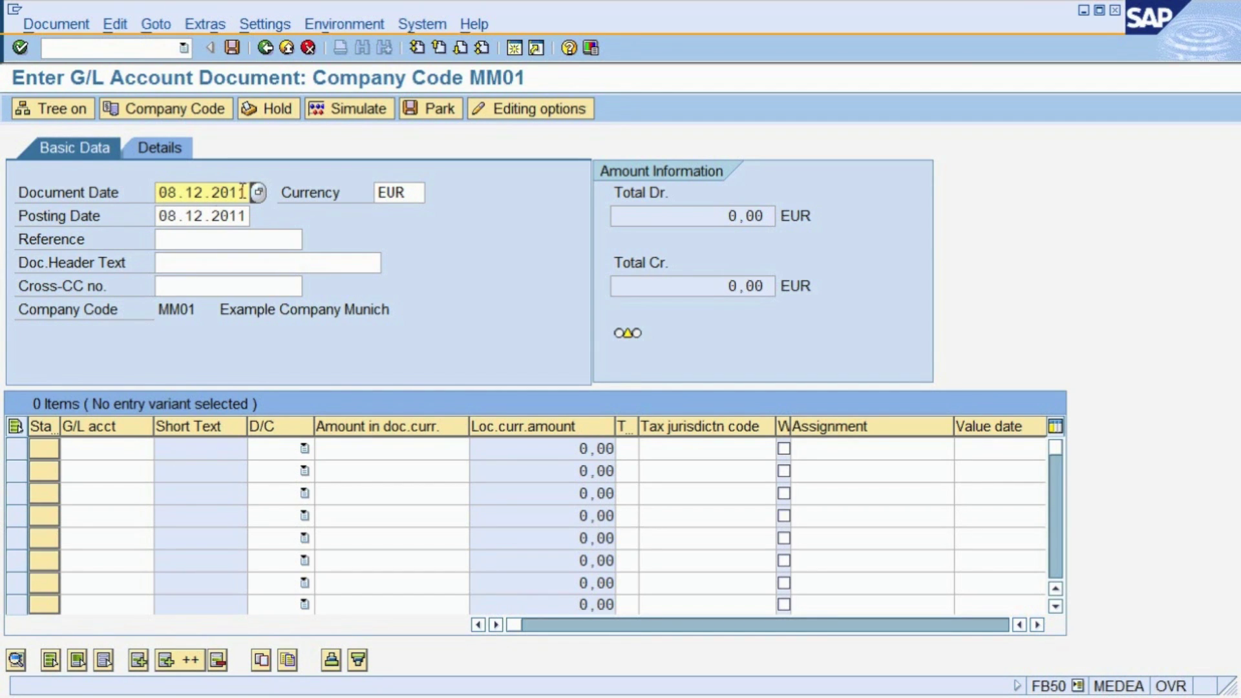
{"action": "left_click", "coordinate": [246, 215]}
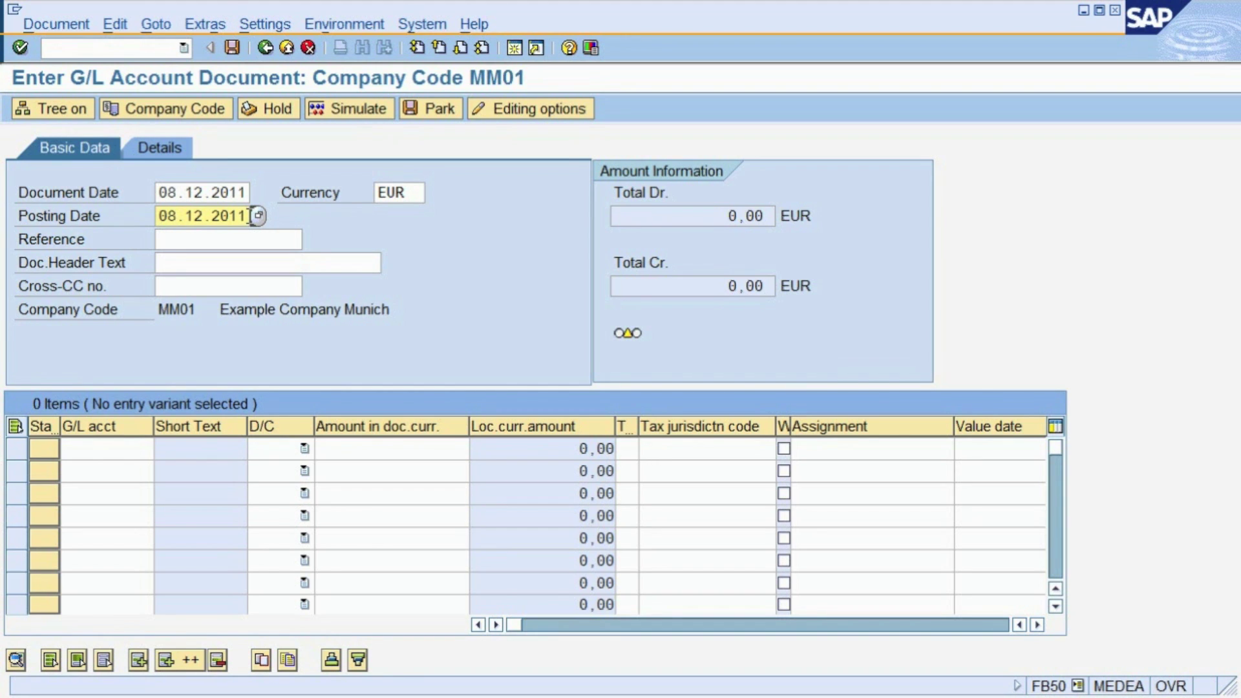
{"action": "left_click", "coordinate": [414, 192]}
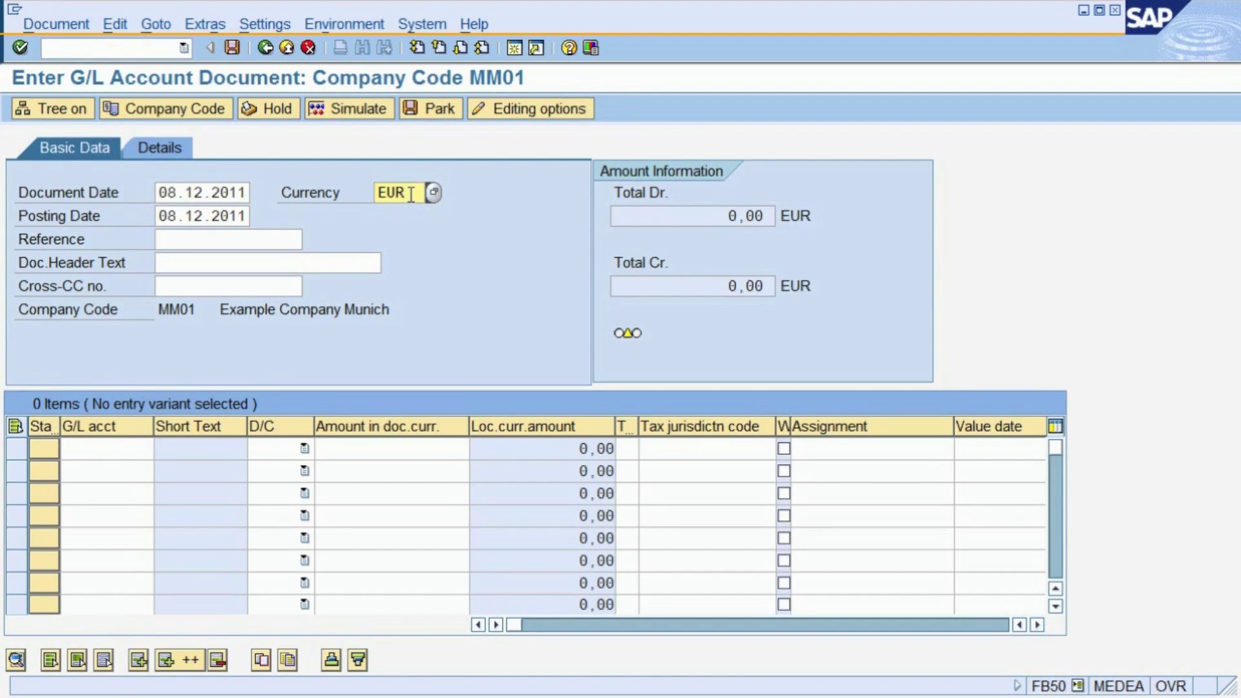
{"action": "left_click", "coordinate": [35, 317]}
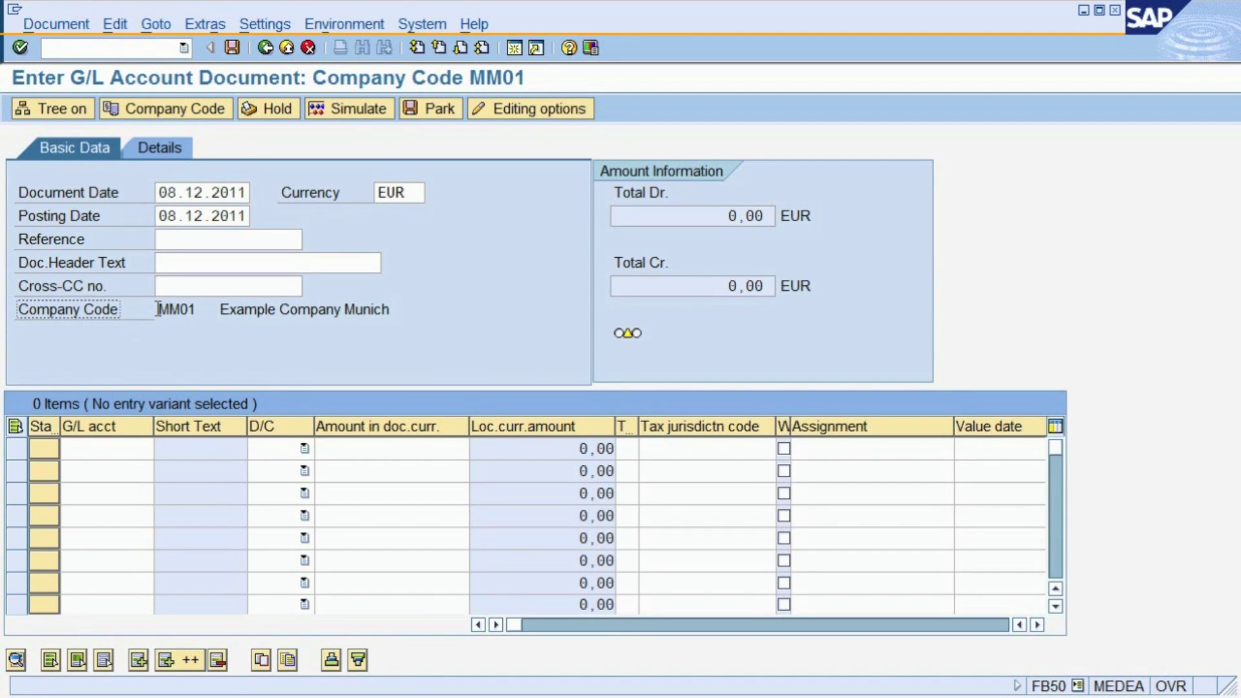
{"action": "left_click_drag", "start_coordinate": [158, 310], "coordinate": [204, 309]}
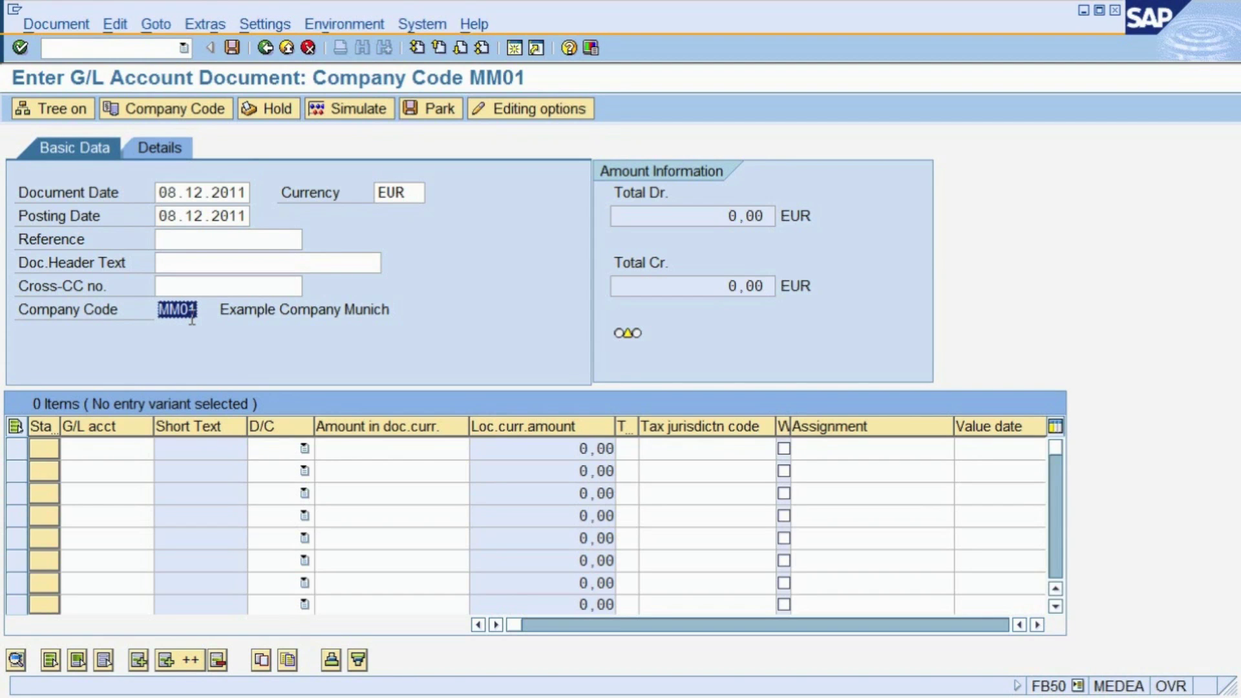
{"action": "left_click_drag", "start_coordinate": [343, 310], "coordinate": [398, 310]}
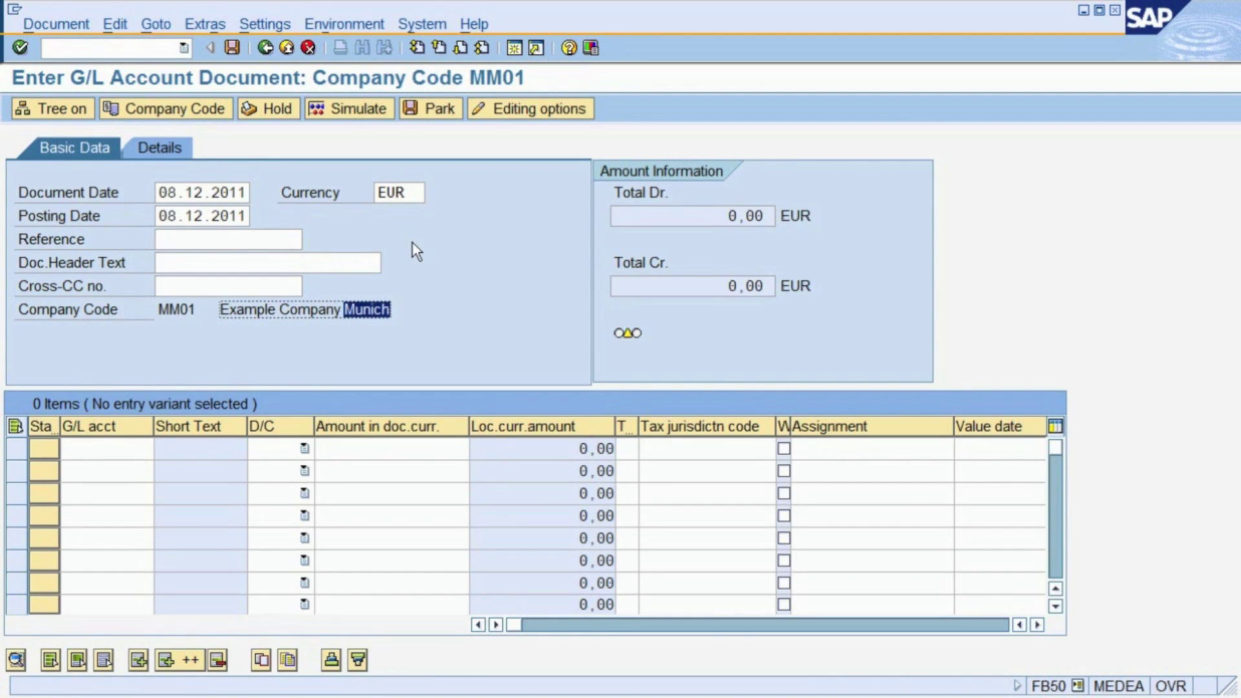
{"action": "left_click", "coordinate": [415, 193]}
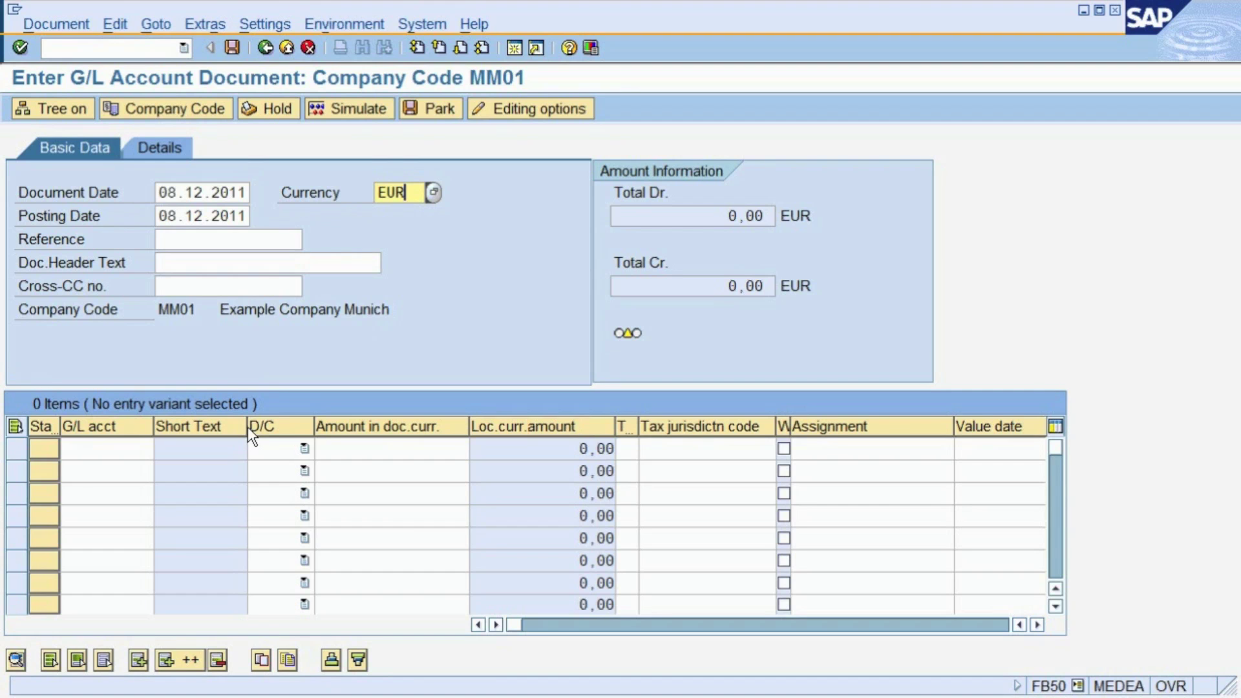
{"action": "left_click_drag", "start_coordinate": [247, 427], "coordinate": [439, 424]}
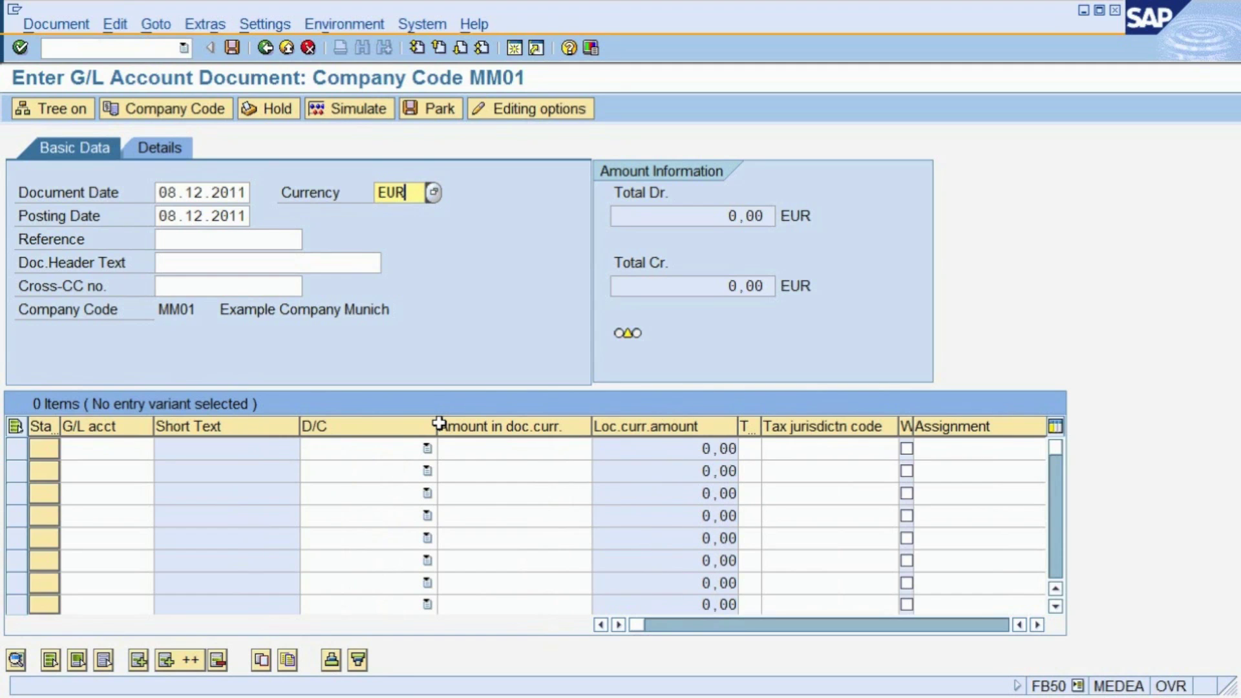
{"action": "left_click", "coordinate": [119, 452]}
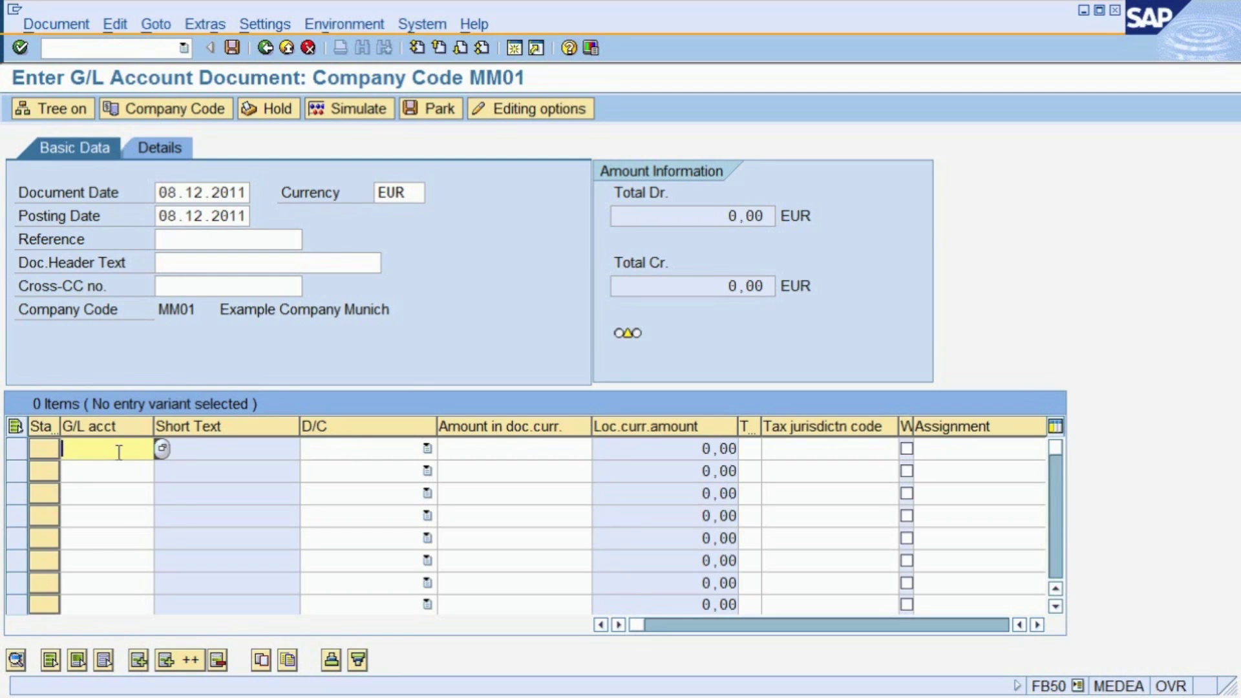
Enter G/L accounts 131000 (Material stock) and 400000 (Material consumption) on two item lines.
{"action": "type", "text": "1310"}
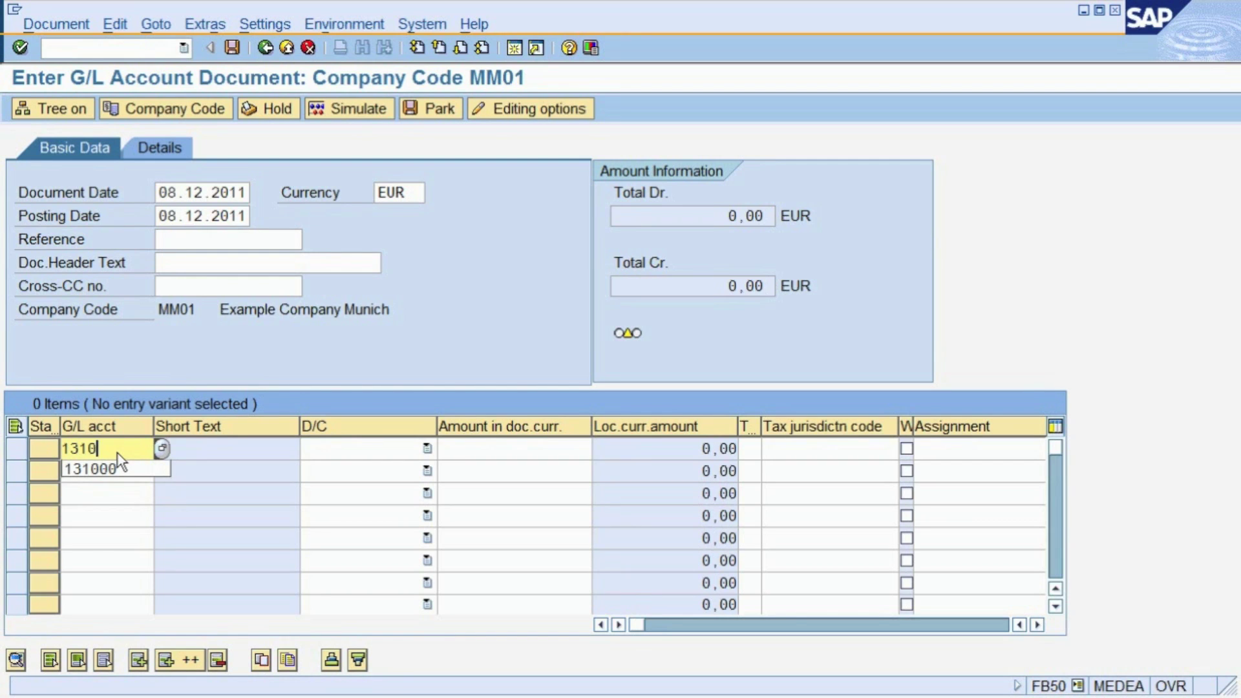
{"action": "type", "text": "00"}
{"action": "key", "text": "Return"}
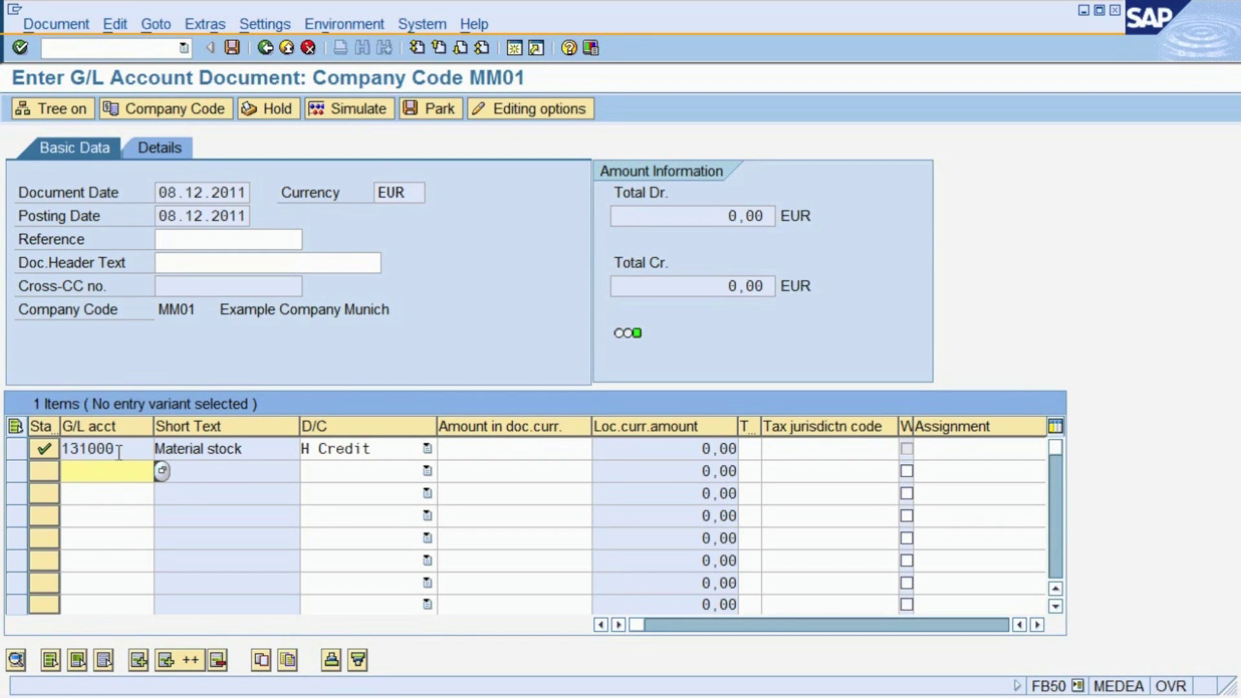
{"action": "type", "text": "40000"}
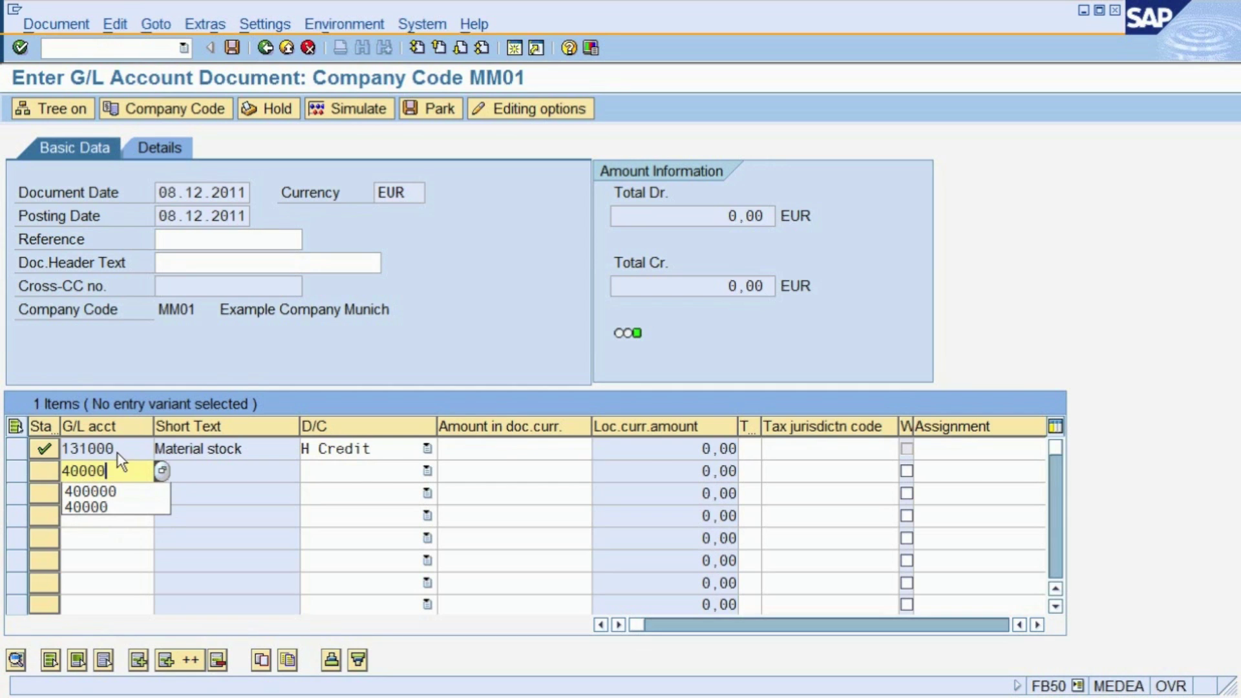
{"action": "type", "text": "0"}
{"action": "key", "text": "Return"}
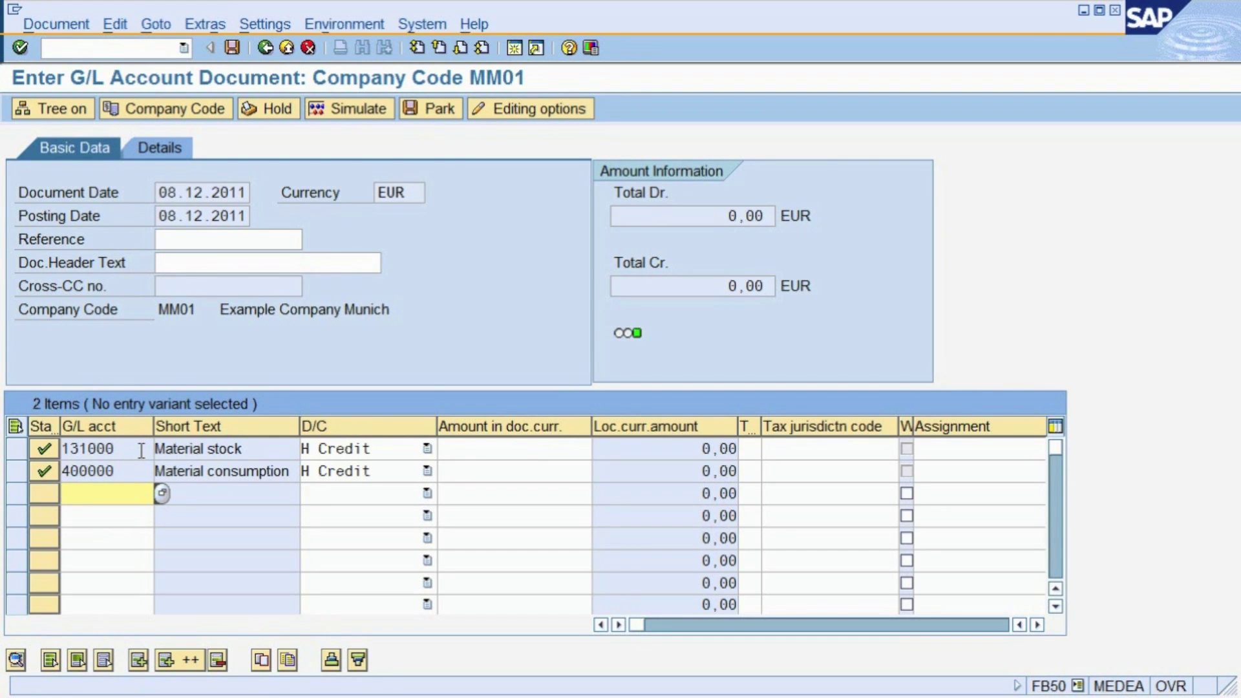
Keep line 131000 as Credit and switch line 400000 to S Debit.
{"action": "left_click", "coordinate": [396, 448]}
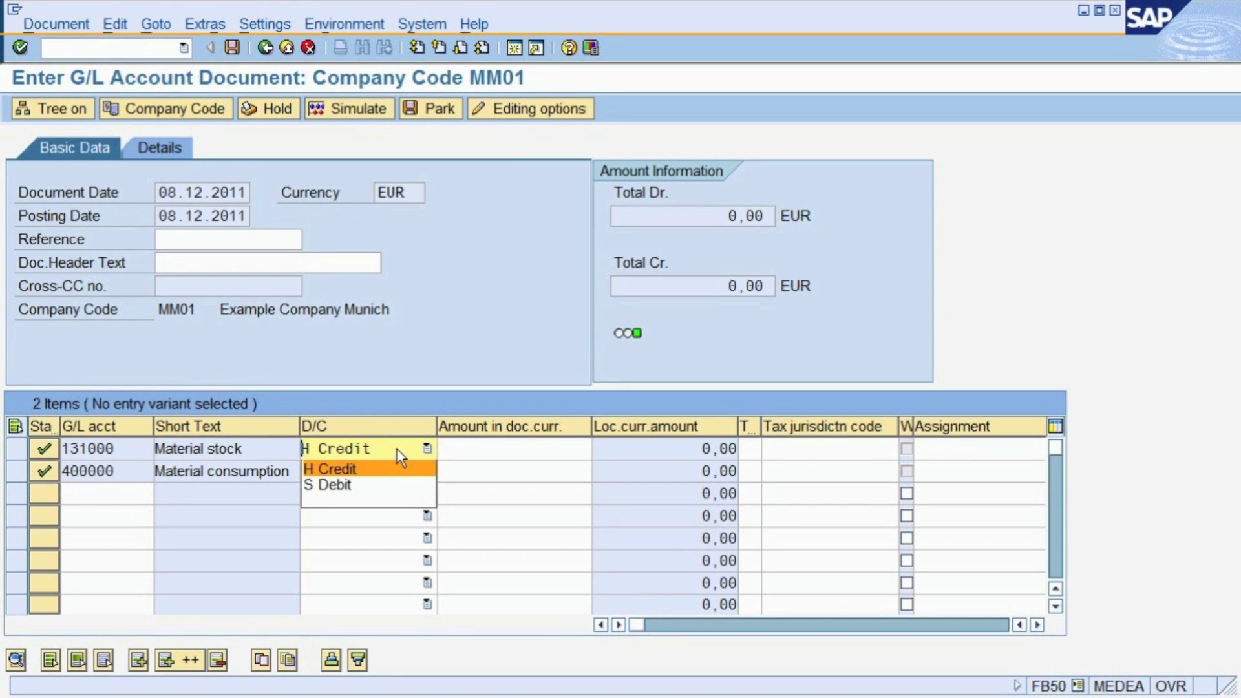
{"action": "left_click", "coordinate": [360, 471]}
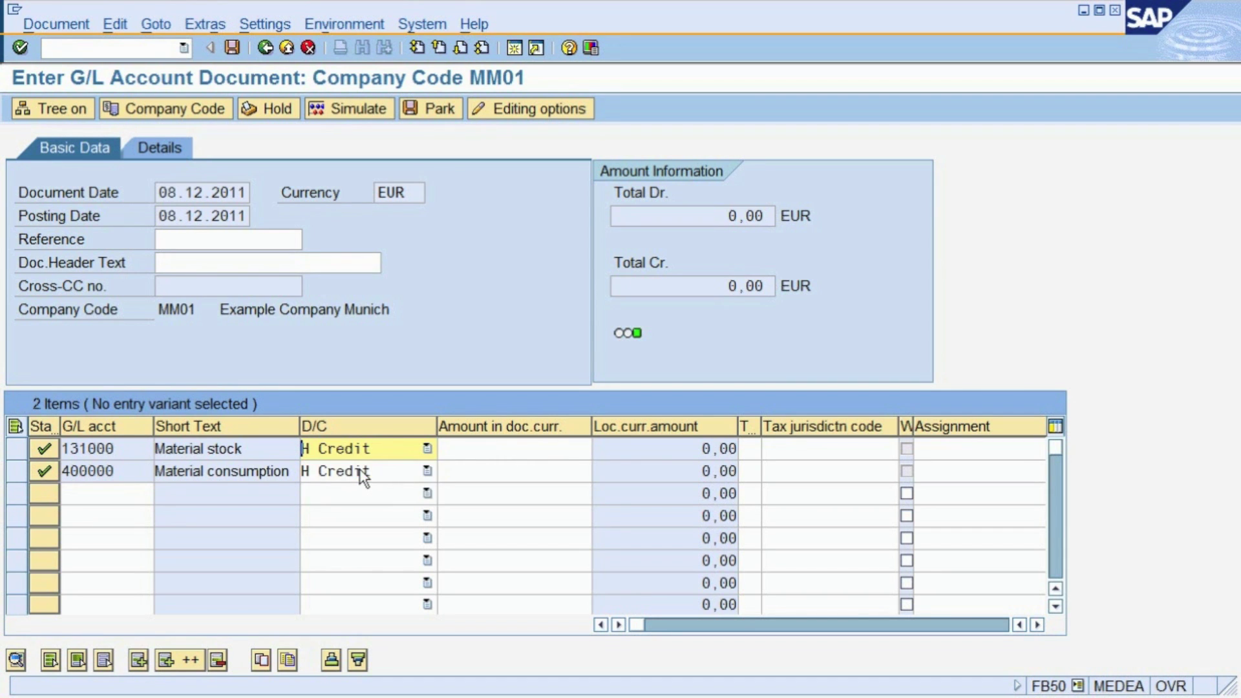
{"action": "left_click", "coordinate": [377, 474]}
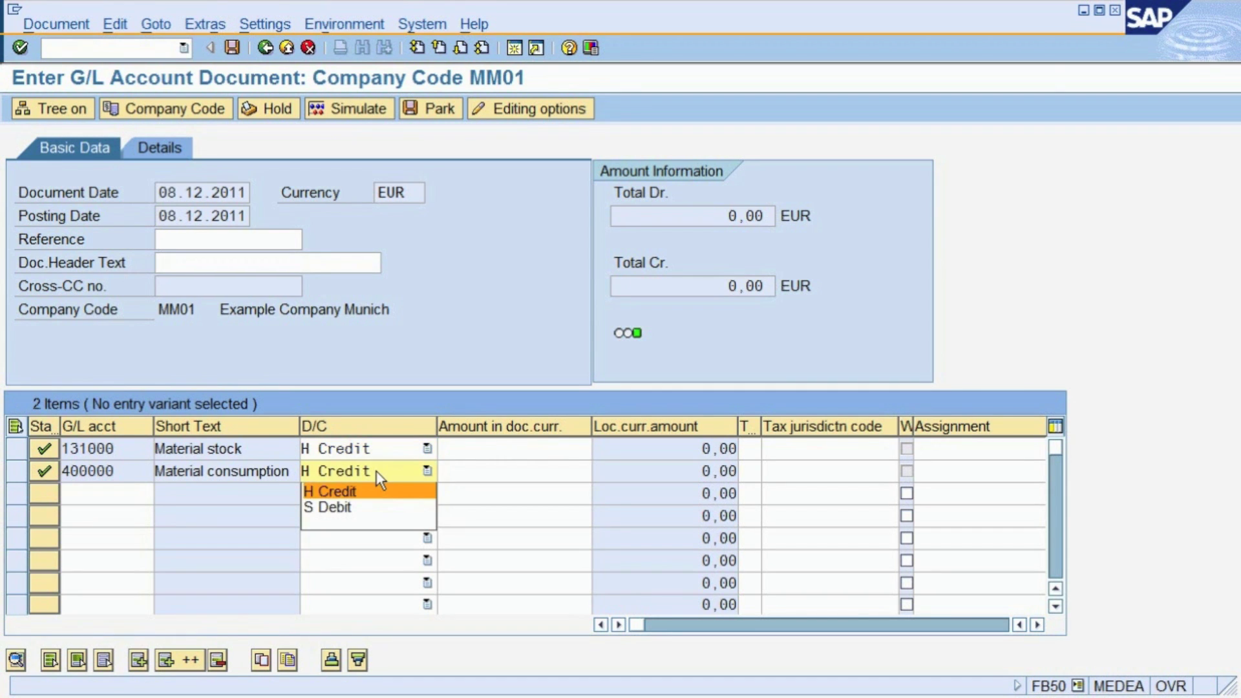
{"action": "left_click", "coordinate": [354, 508]}
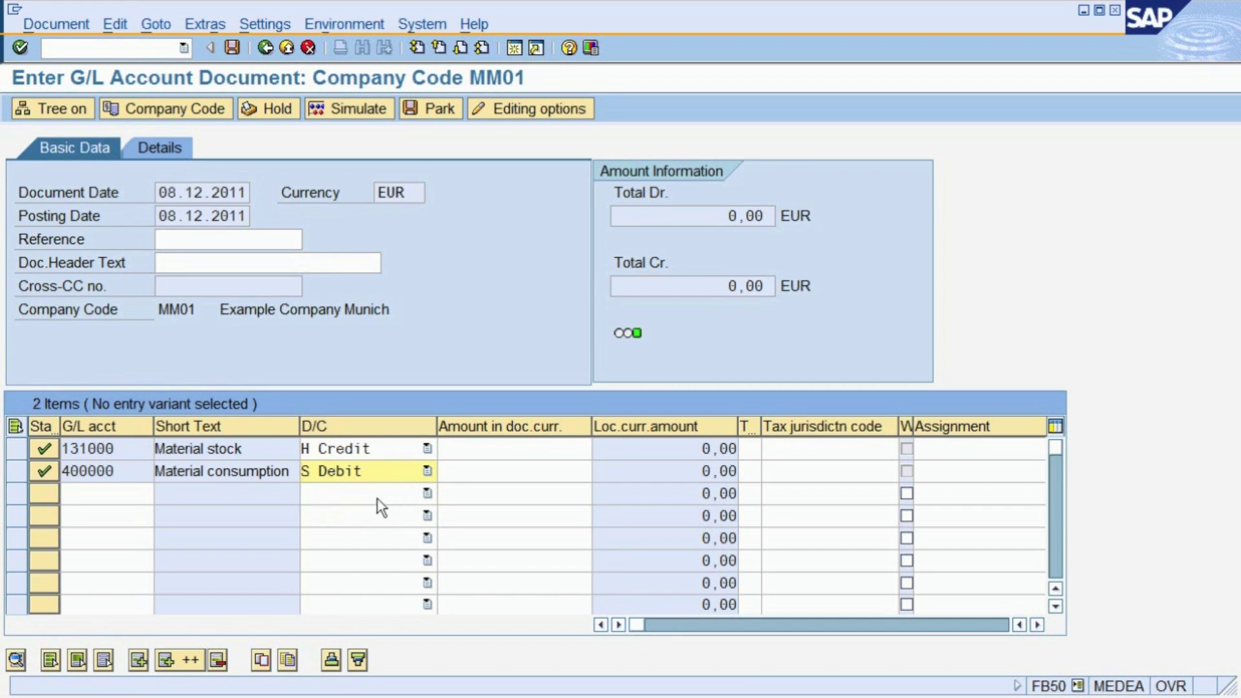
Give both lines an amount of 5200 EUR so the totals balance.
{"action": "left_click", "coordinate": [488, 450]}
{"action": "type", "text": "5200"}
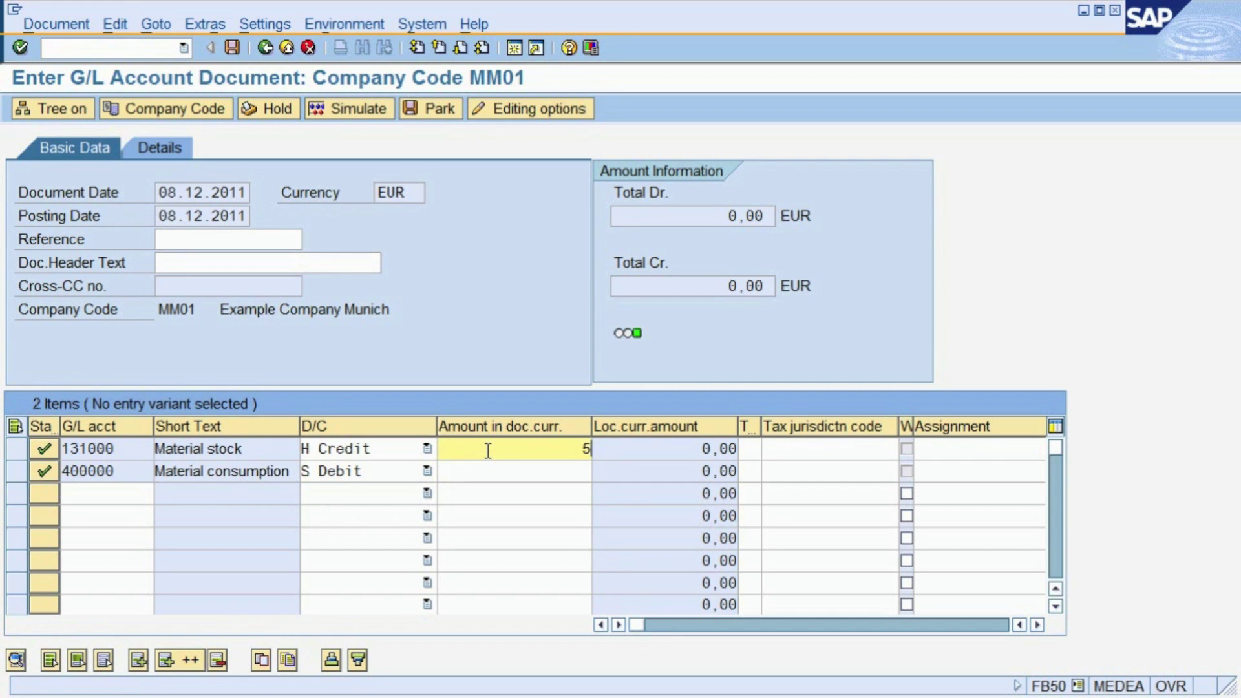
{"action": "left_click", "coordinate": [519, 474]}
{"action": "type", "text": "5200"}
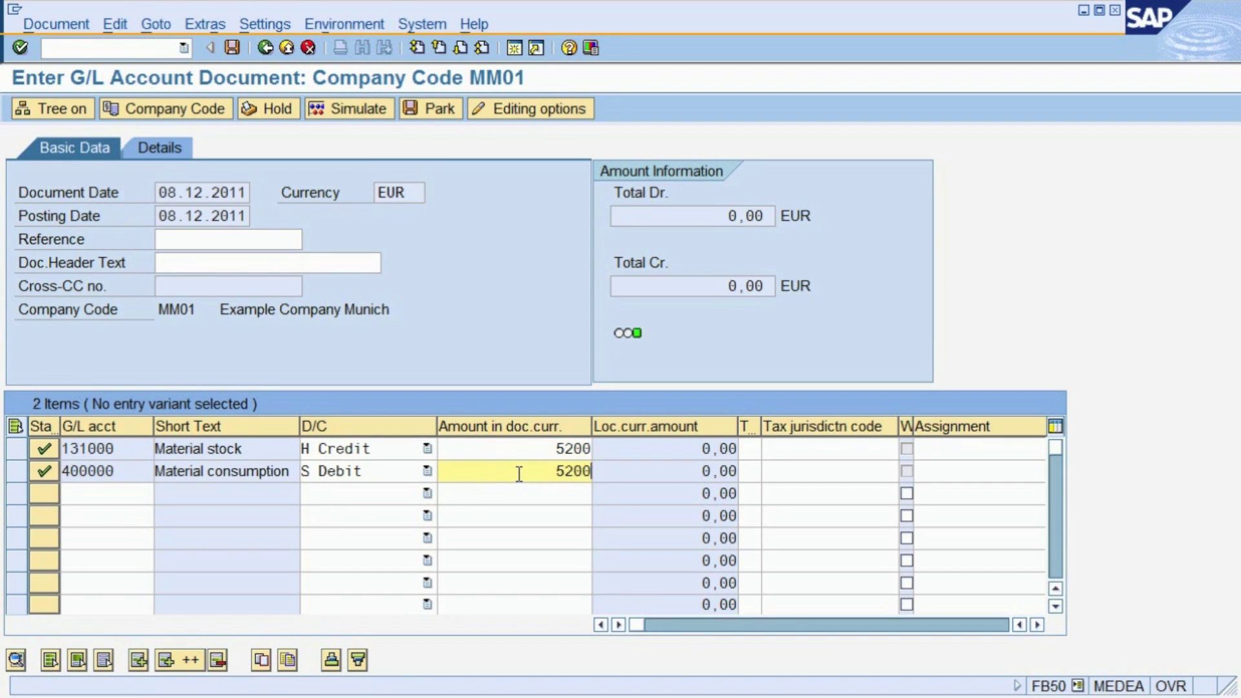
{"action": "key", "text": "Return"}
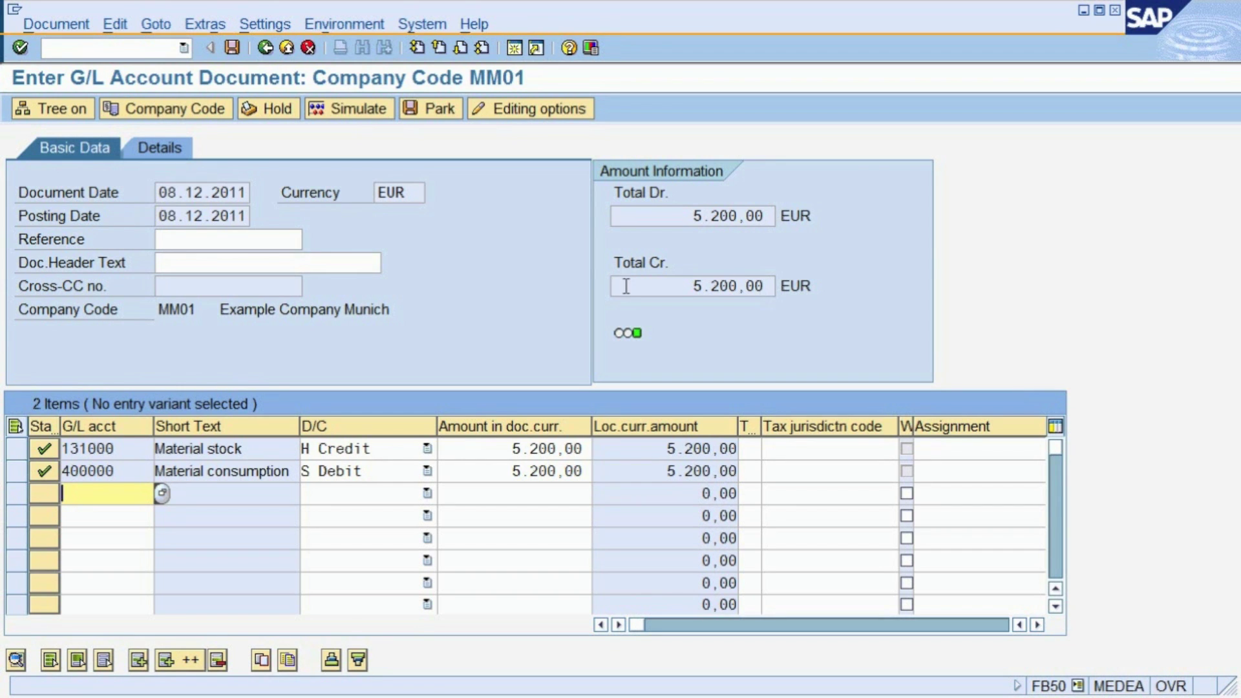
Post the balanced MM01 document, then display it via Document > Display.
{"action": "left_click", "coordinate": [230, 46]}
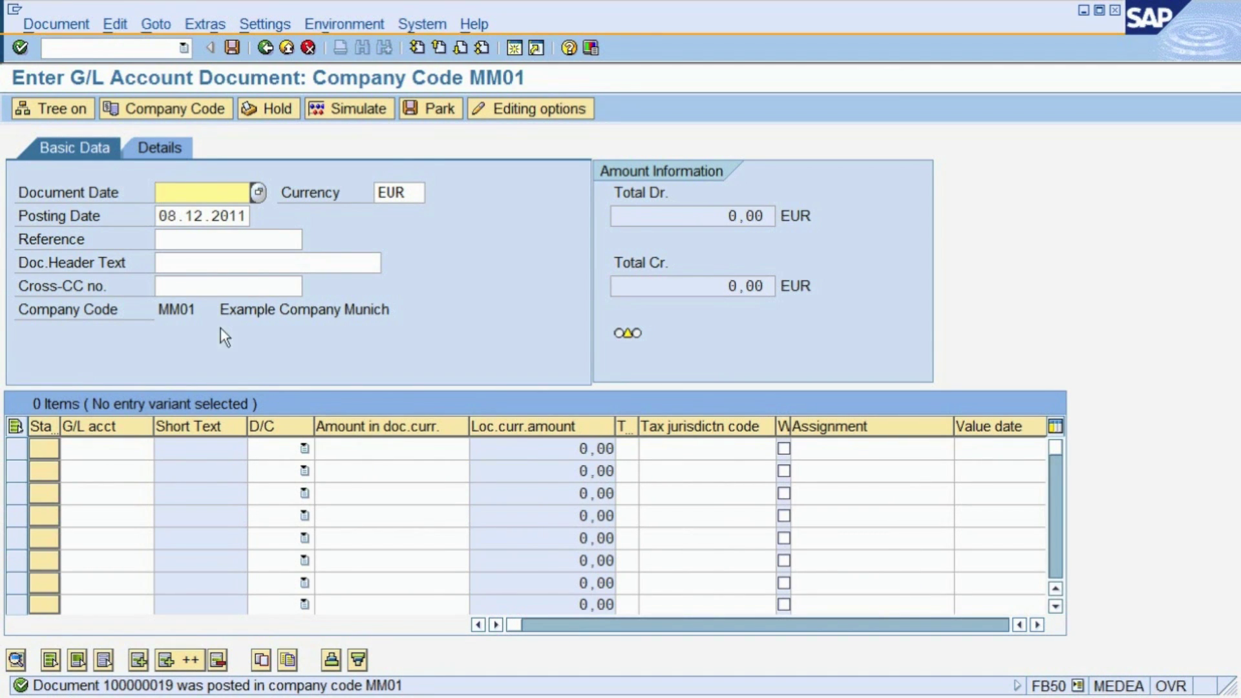
{"action": "left_click", "coordinate": [56, 24]}
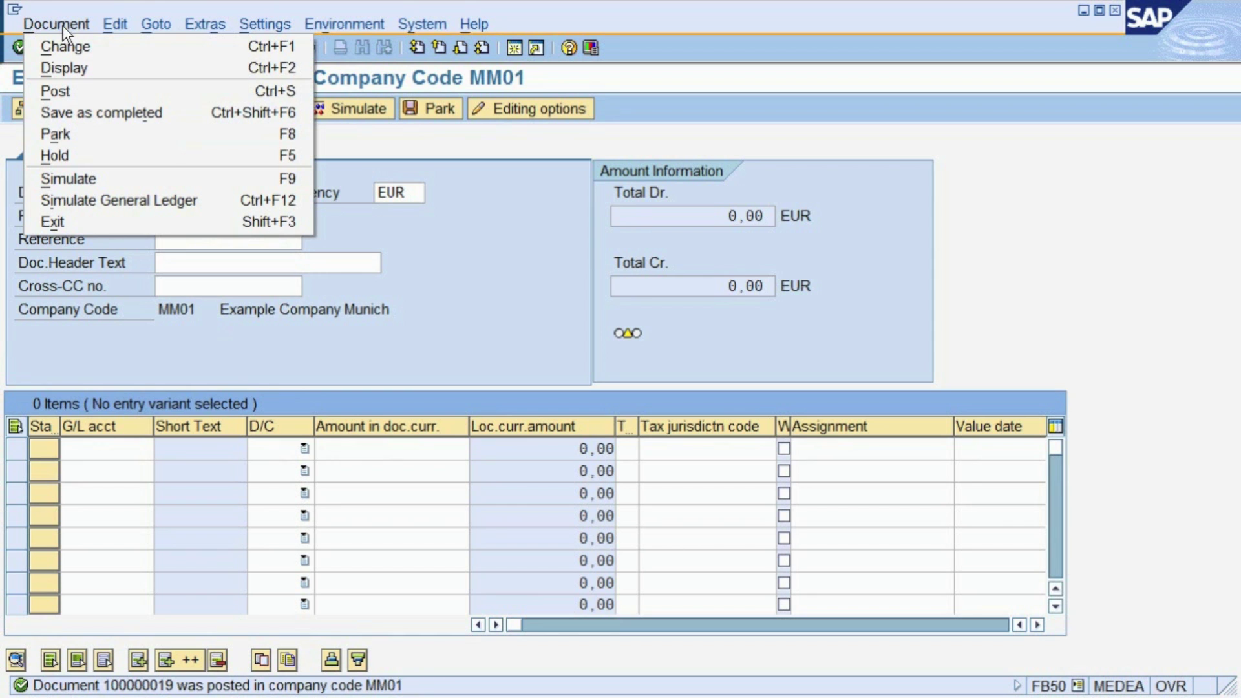
{"action": "left_click", "coordinate": [110, 68]}
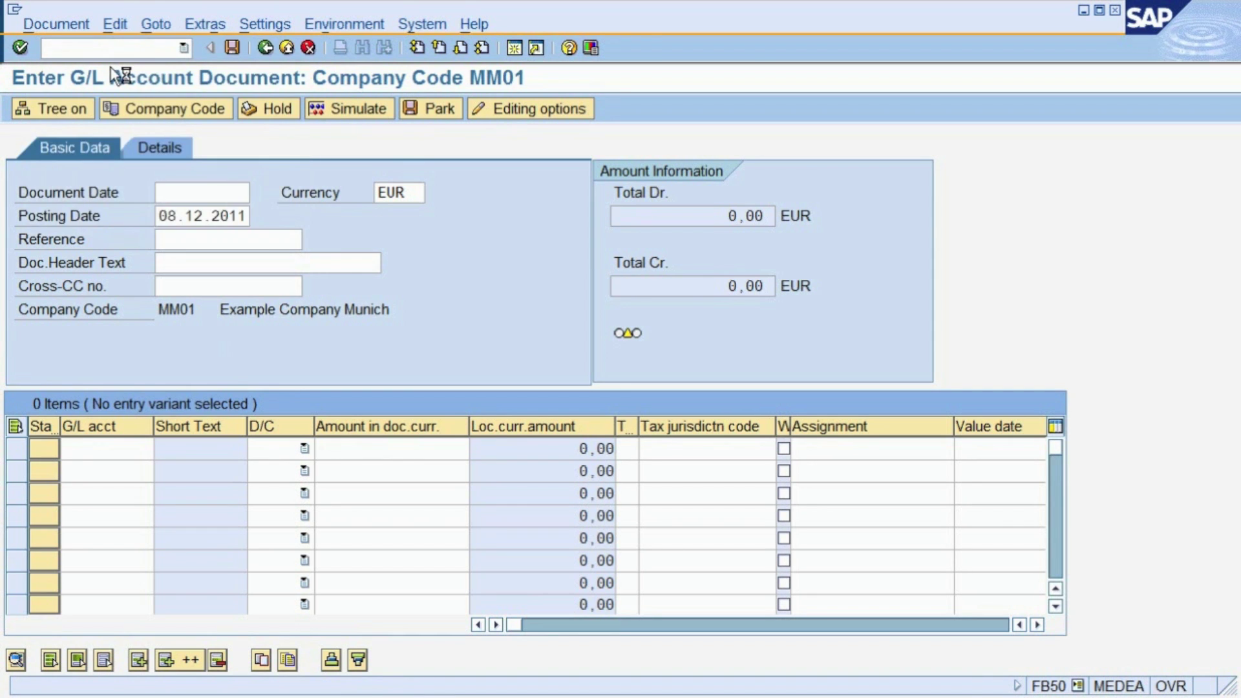